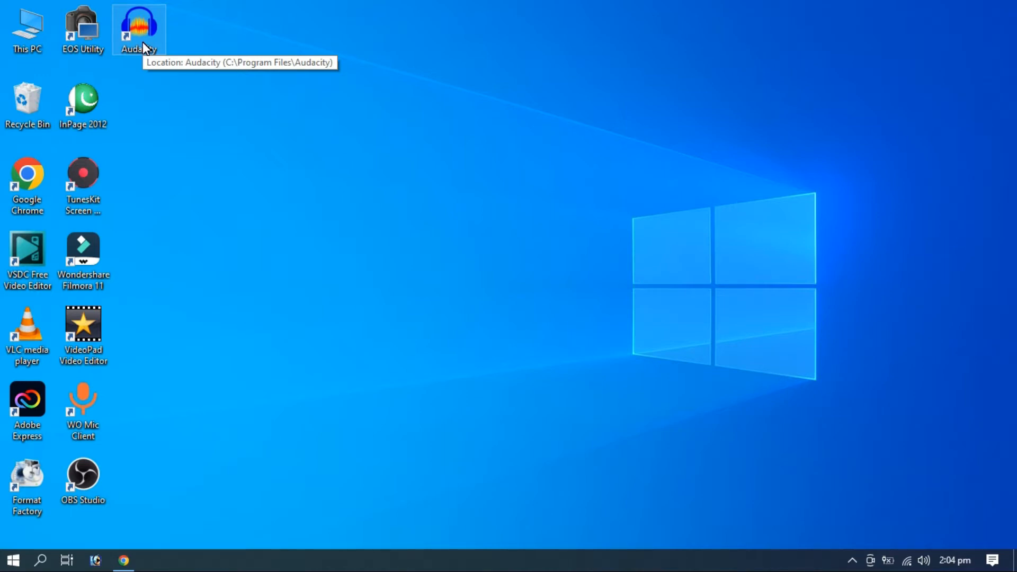
# Launch Audacity and import the Voice 009 recording from the FFOutput folder on Local Disk (E:)
pyautogui.doubleClick(142, 43)
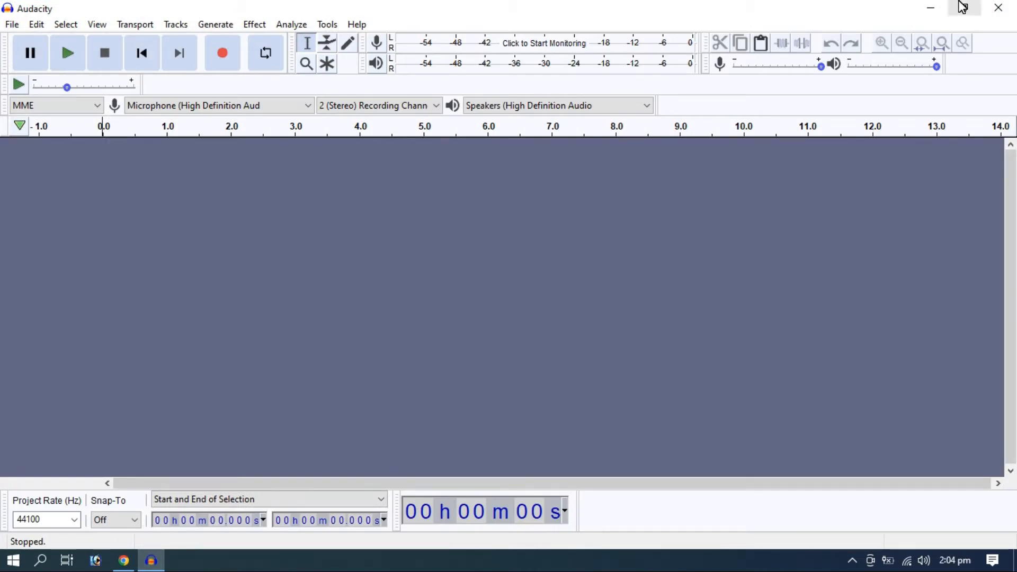
pyautogui.click(933, 7)
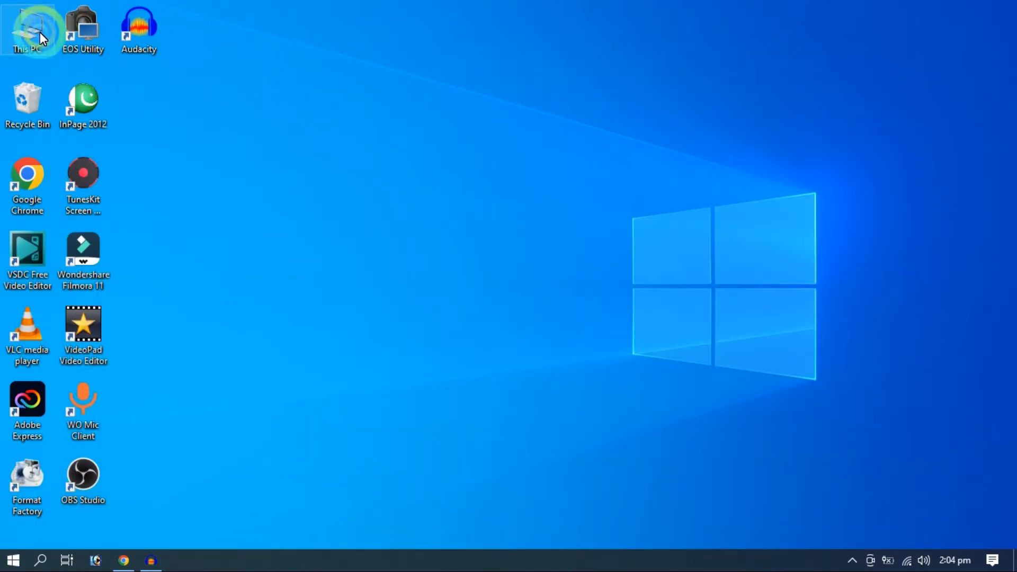
pyautogui.doubleClick(39, 31)
pyautogui.click(74, 457)
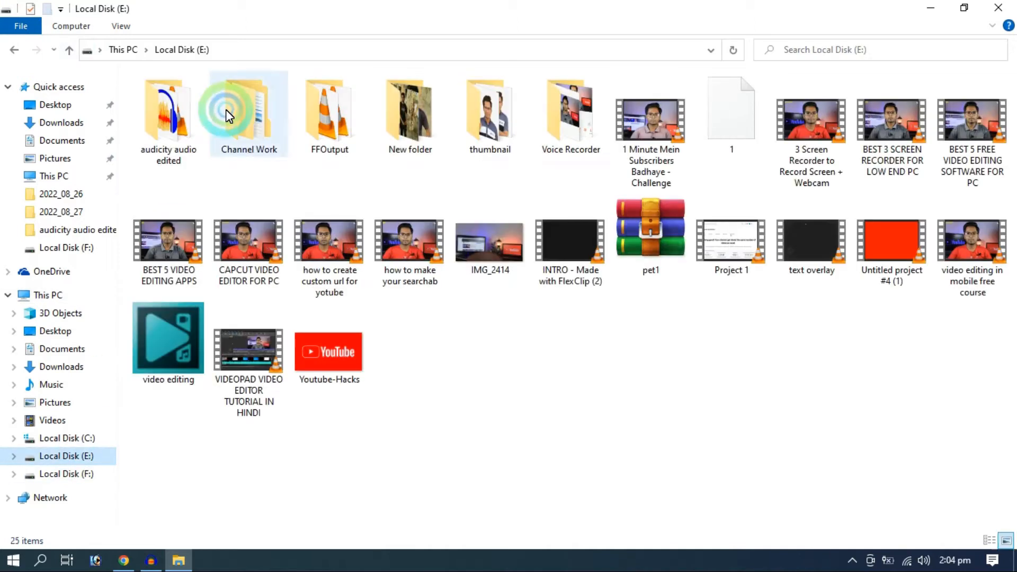
pyautogui.doubleClick(326, 125)
pyautogui.moveTo(213, 173); pyautogui.dragTo(267, 258)
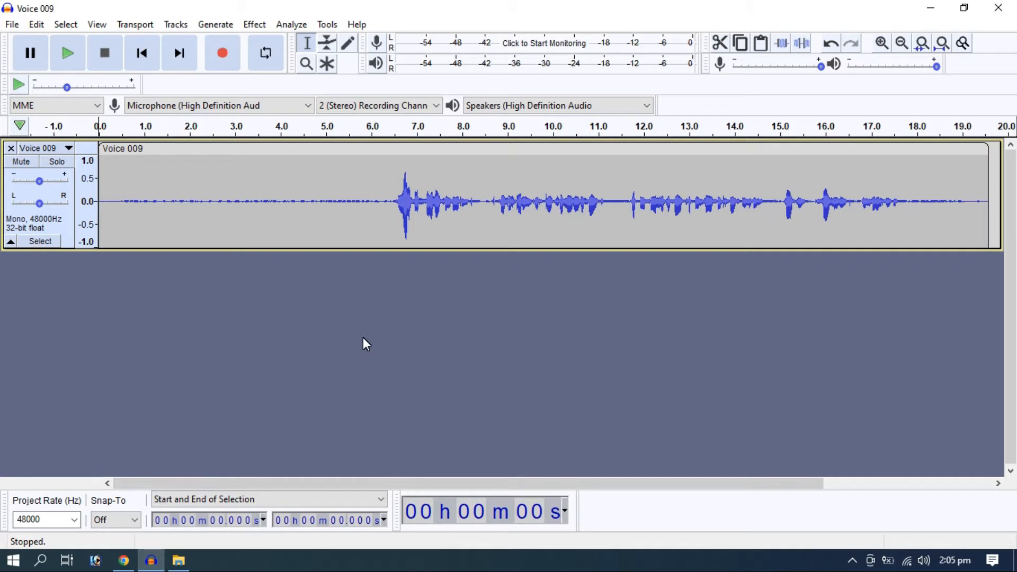
# Capture a noise profile from the speech-free opening of the track, from 0 to about 6.4 seconds
pyautogui.moveTo(389, 205); pyautogui.dragTo(95, 205)
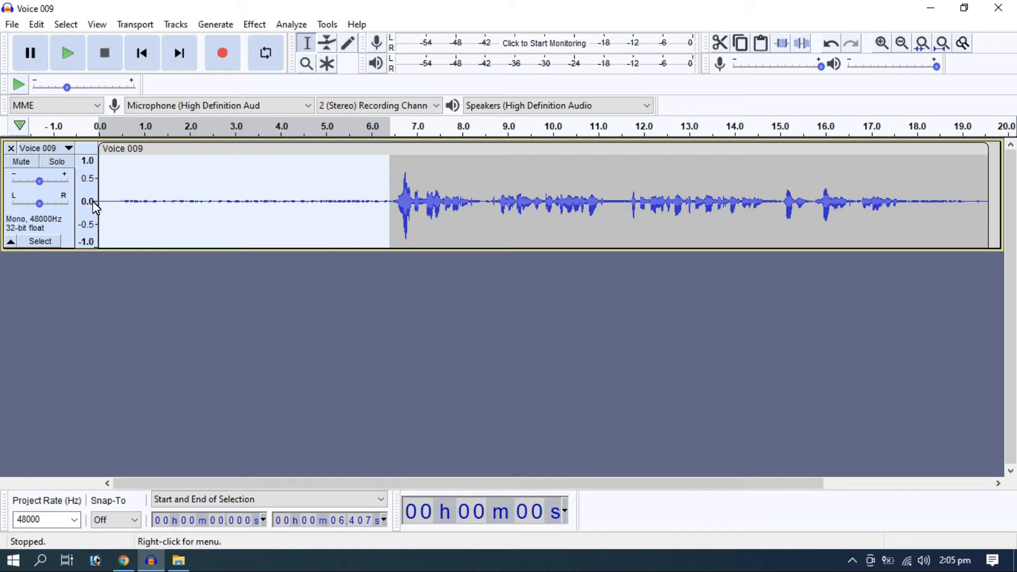
pyautogui.click(313, 307)
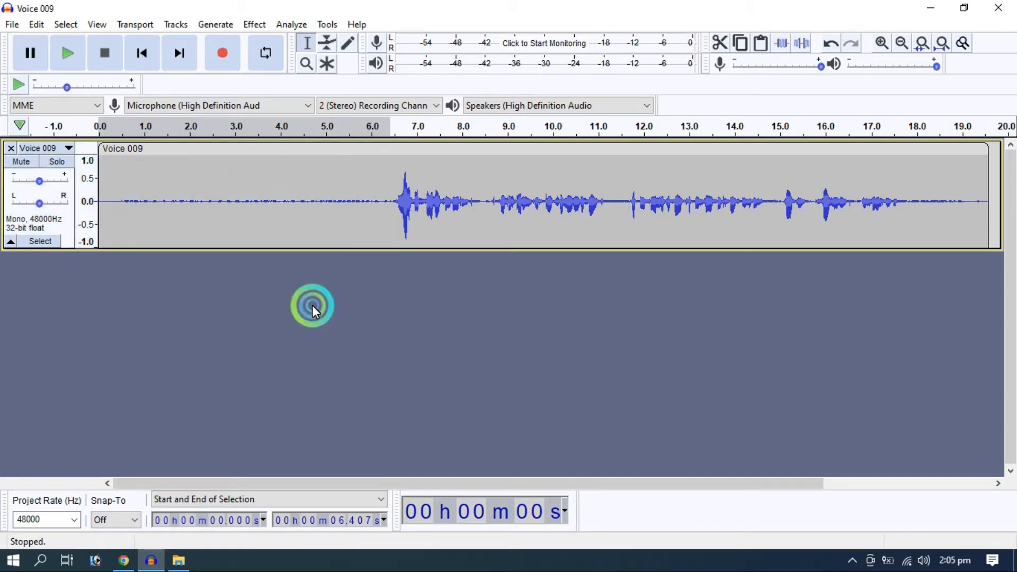
pyautogui.moveTo(389, 205); pyautogui.dragTo(100, 220)
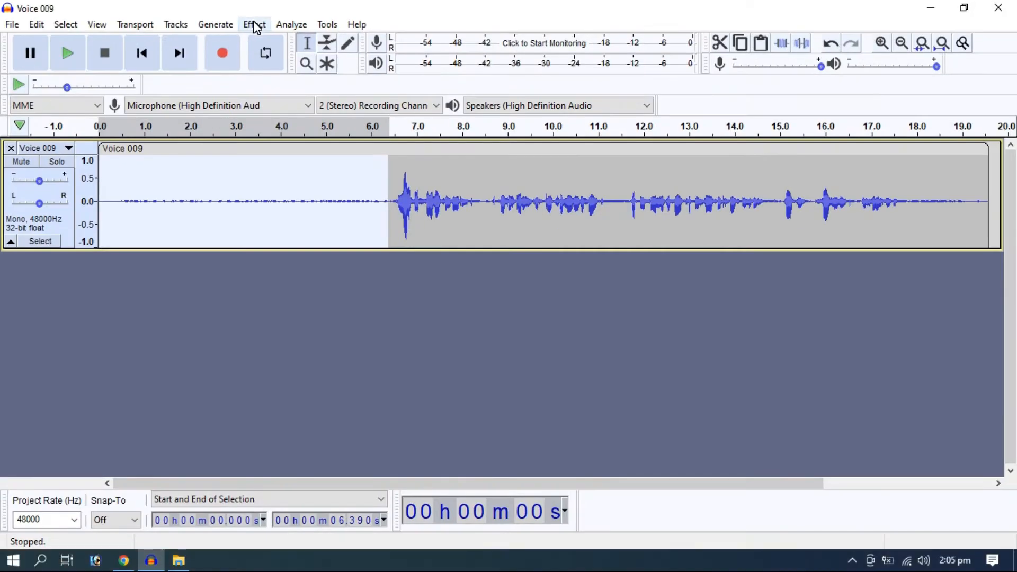
pyautogui.click(255, 25)
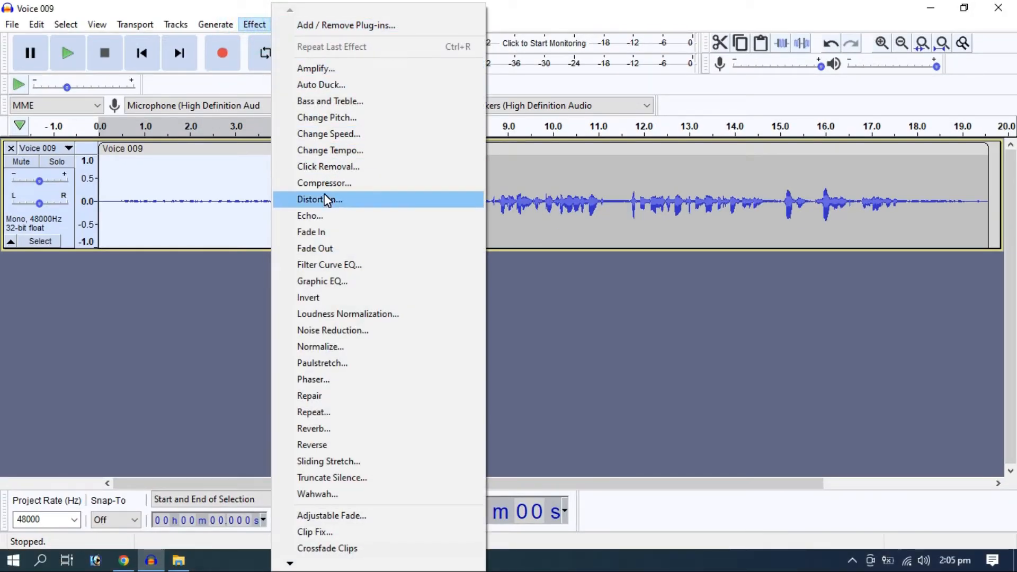
pyautogui.click(335, 330)
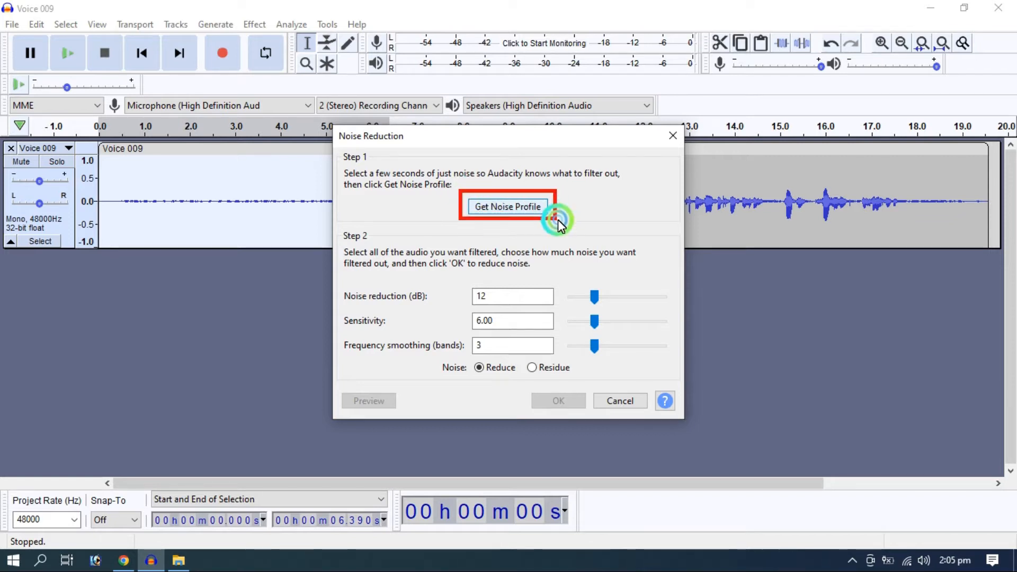
pyautogui.click(534, 207)
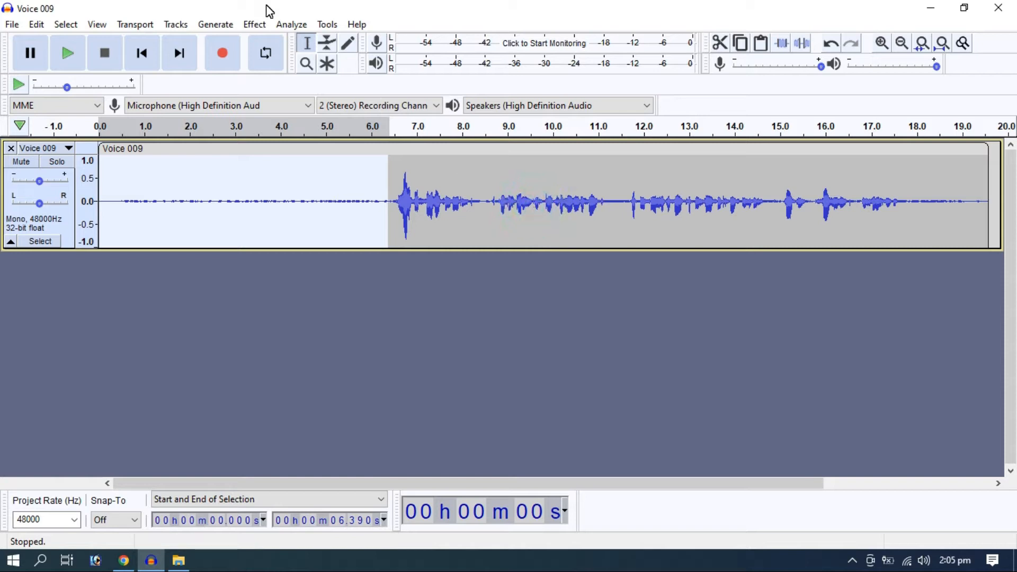
# Apply Noise Reduction to the whole track with 12 dB reduction, sensitivity 6.00 and 3 frequency smoothing bands
pyautogui.hotkey('ctrl', 'a')
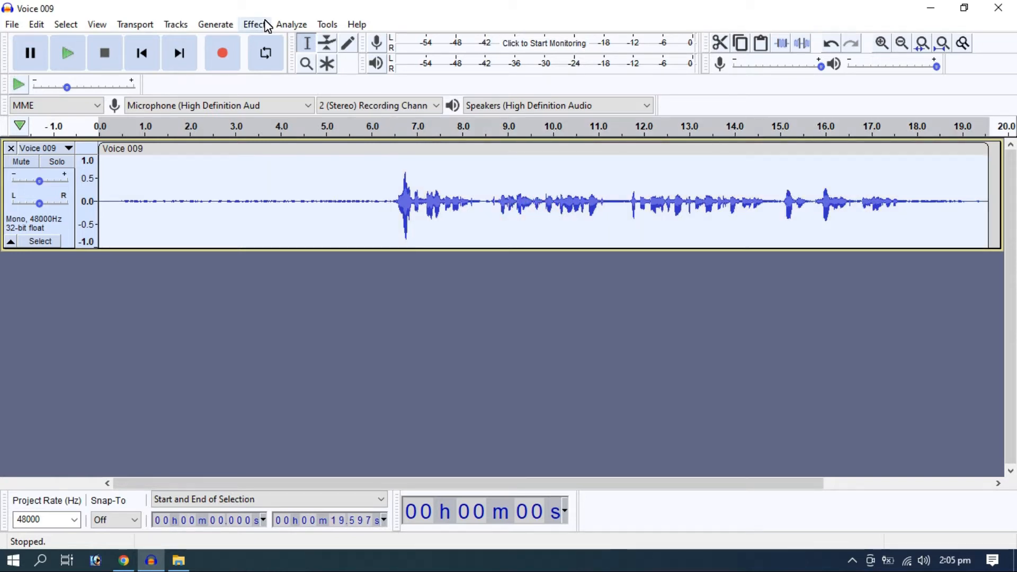
pyautogui.click(250, 27)
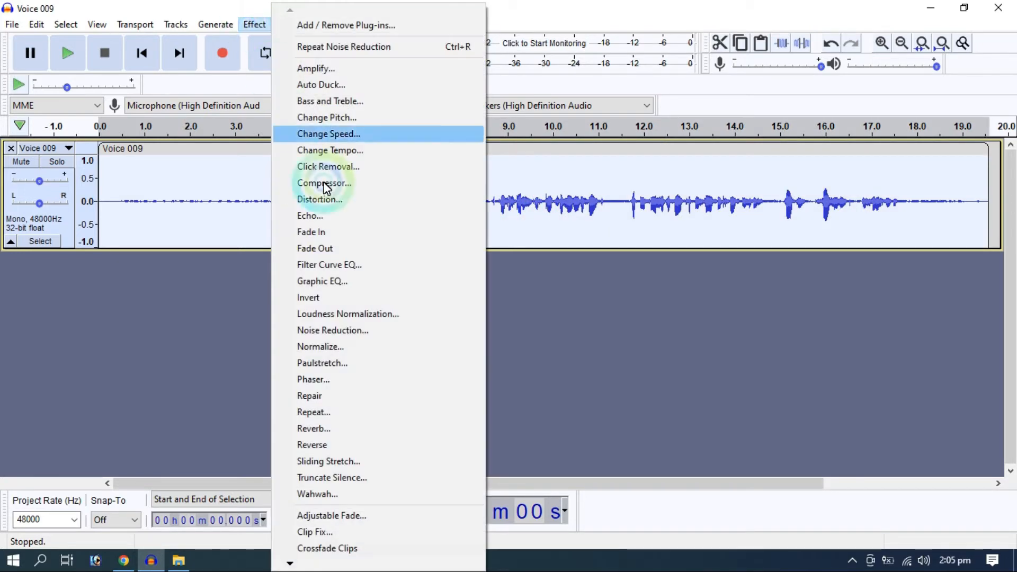
pyautogui.click(339, 331)
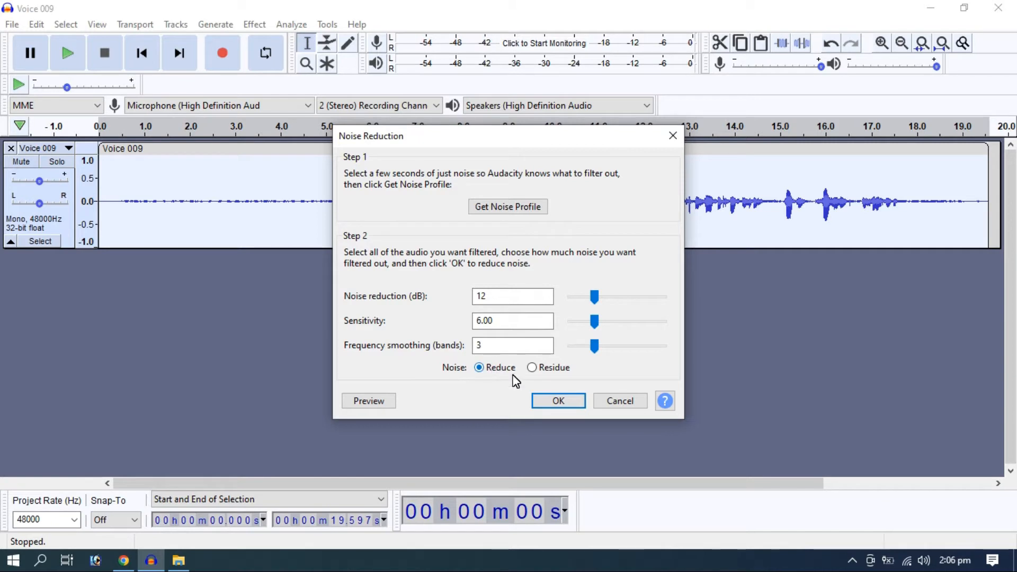
pyautogui.click(557, 401)
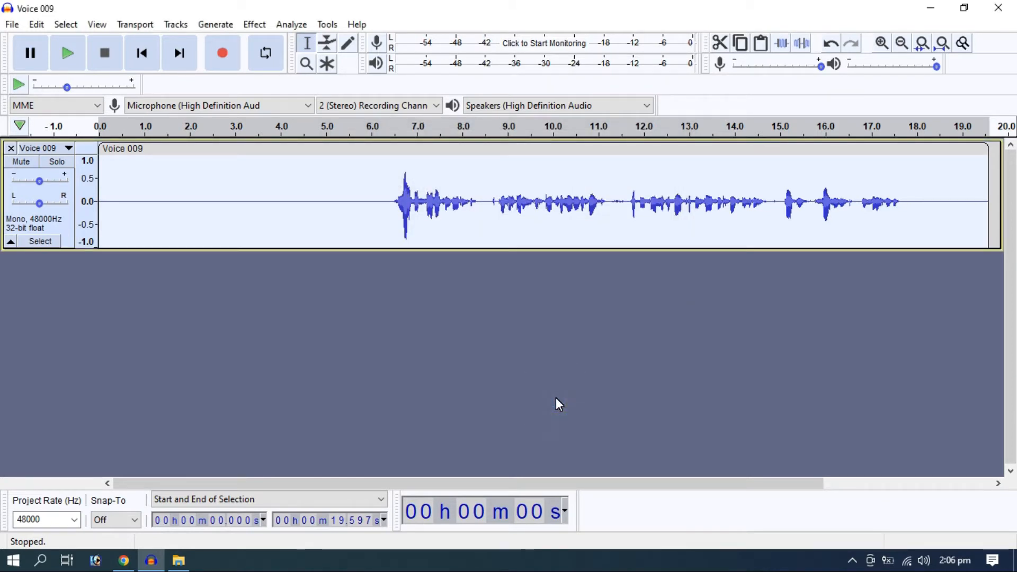
pyautogui.moveTo(383, 216); pyautogui.dragTo(93, 227)
pyautogui.moveTo(392, 204); pyautogui.dragTo(106, 227)
pyautogui.click(294, 350)
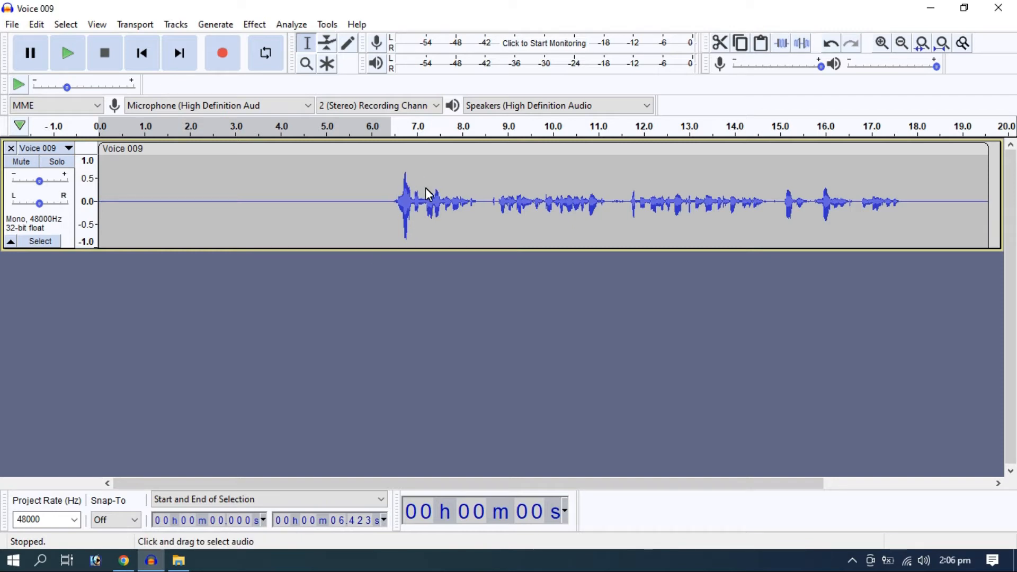
# Compress the whole track with a -12 dB threshold, -40 dB noise floor, 2:1 ratio, 0.20 s attack and 1.0 s release
pyautogui.doubleClick(257, 201)
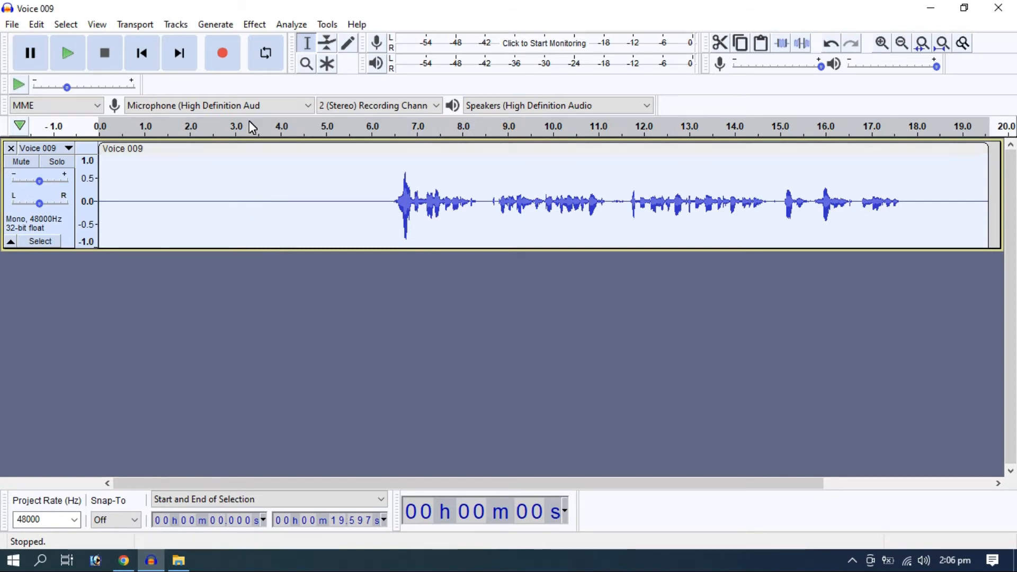
pyautogui.click(255, 24)
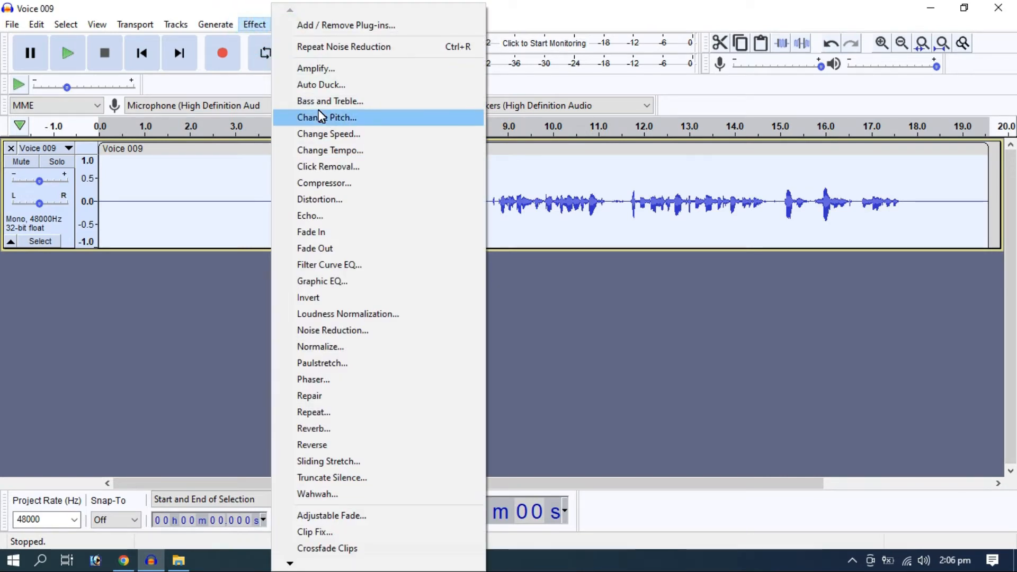
pyautogui.click(329, 182)
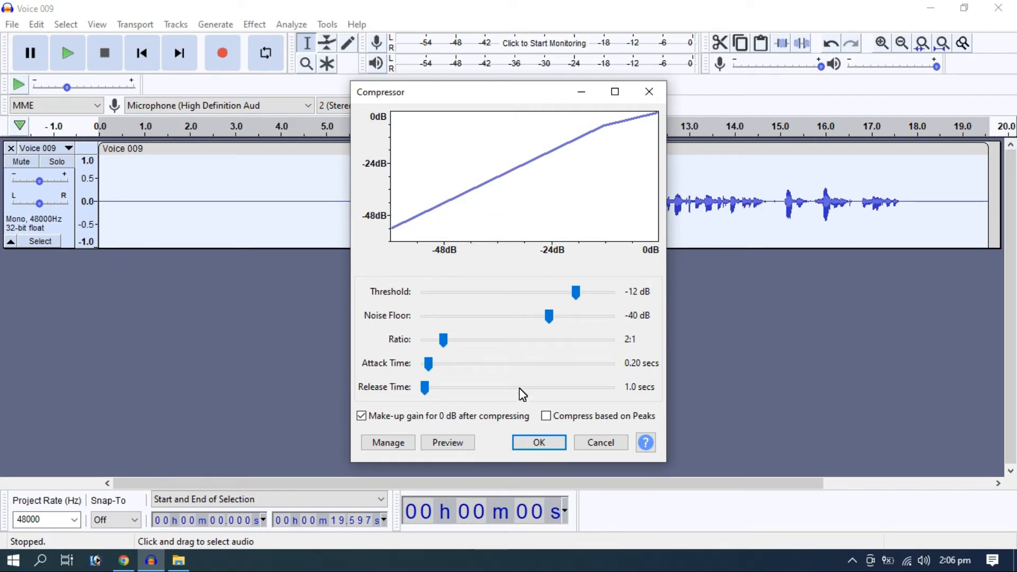
pyautogui.click(540, 442)
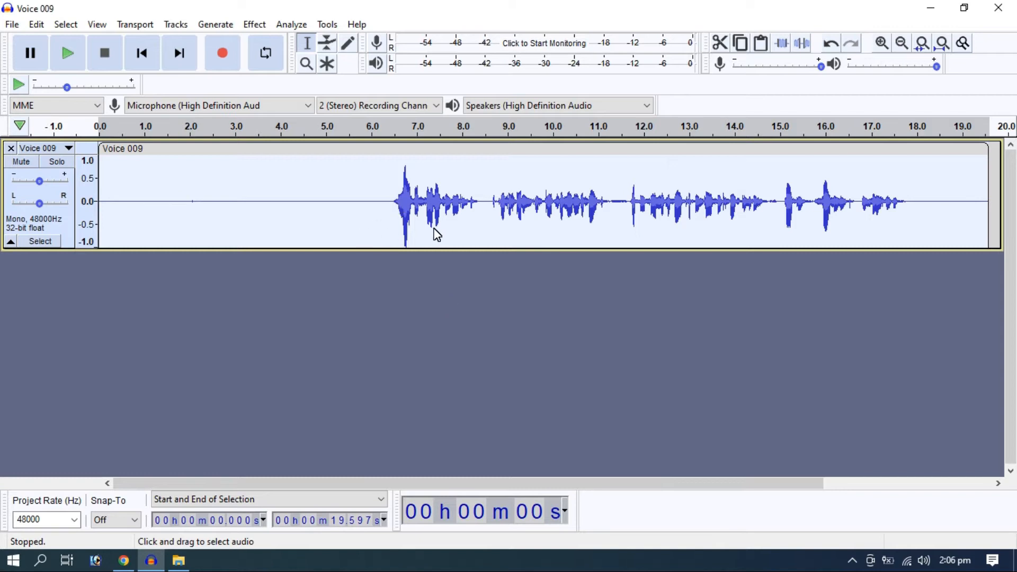
# Apply a Filter Curve EQ that boosts about 4 dB at 100 Hz and slopes down to about 1 dB near 6100 Hz
pyautogui.click(255, 25)
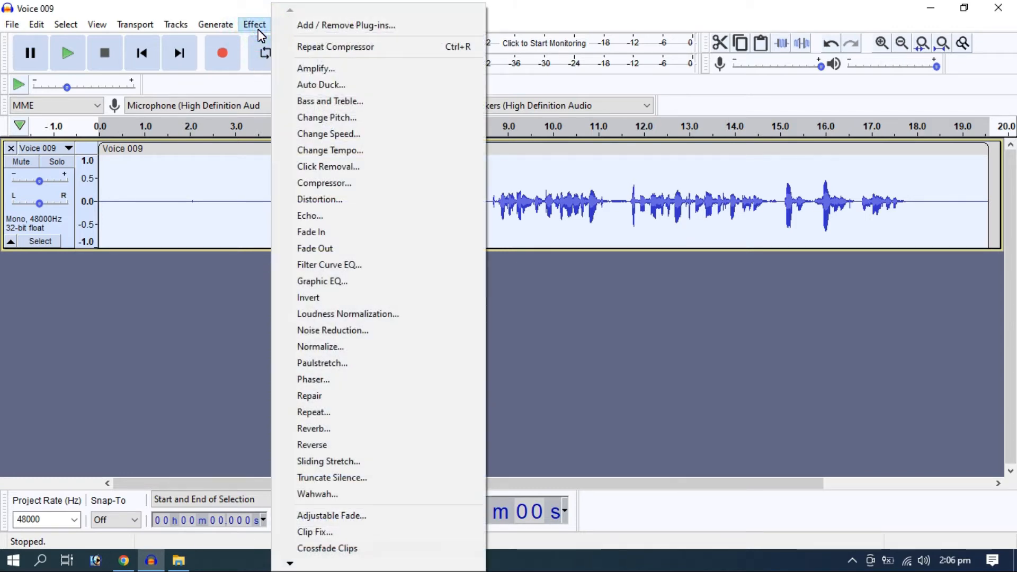
pyautogui.click(332, 270)
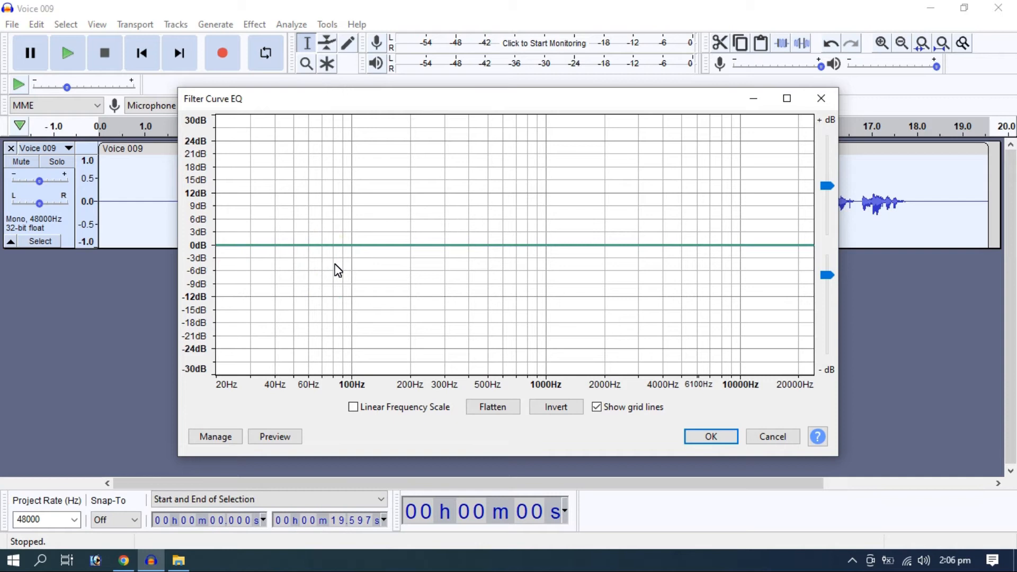
pyautogui.moveTo(347, 245); pyautogui.dragTo(352, 224)
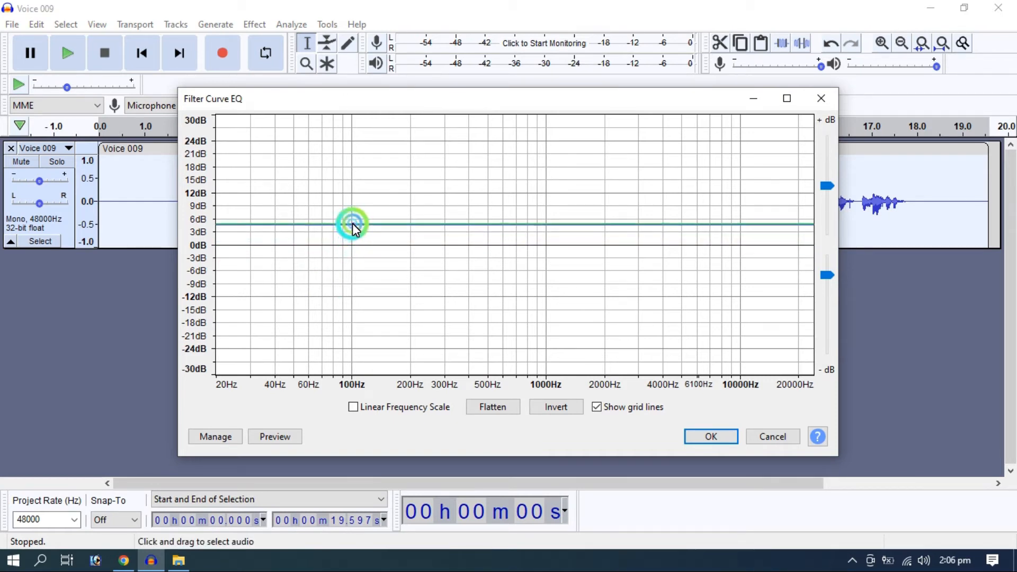
pyautogui.click(695, 228)
pyautogui.moveTo(704, 224); pyautogui.dragTo(699, 239)
pyautogui.moveTo(354, 229); pyautogui.dragTo(354, 227)
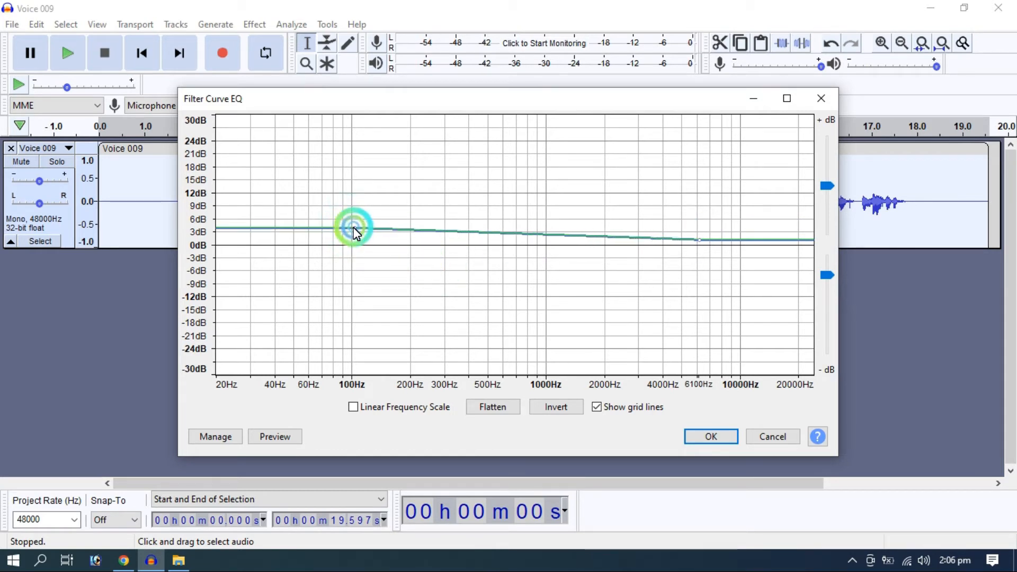
pyautogui.click(698, 438)
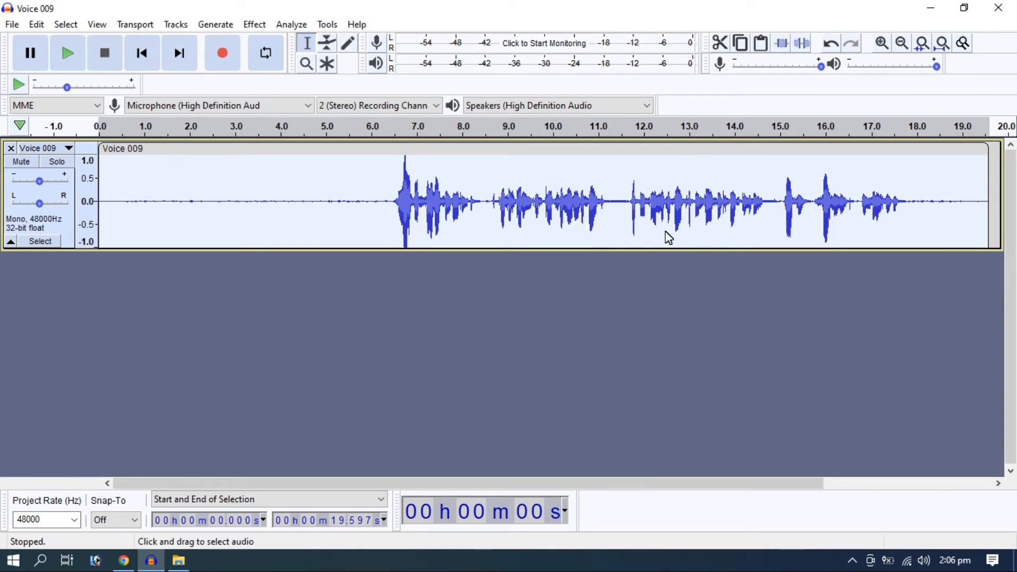
# Normalize the track's peak amplitude to -0.9 dB with DC offset removal enabled
pyautogui.click(254, 25)
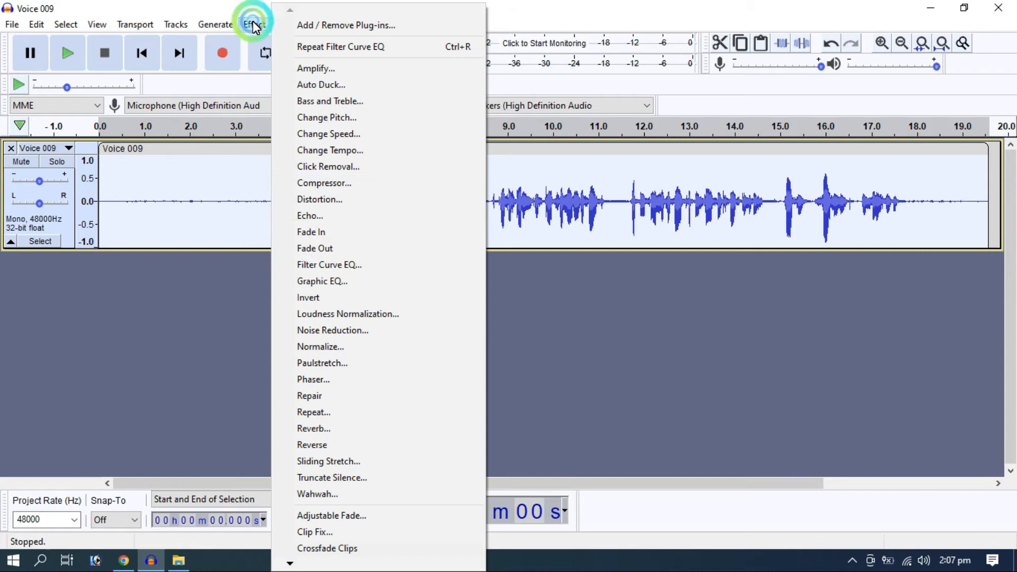
pyautogui.click(326, 353)
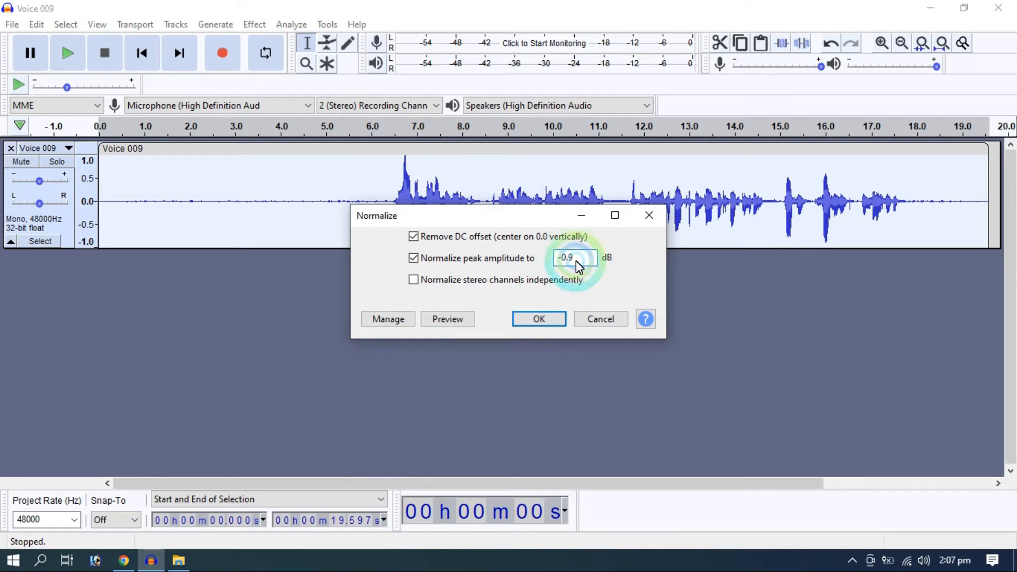
pyautogui.click(543, 320)
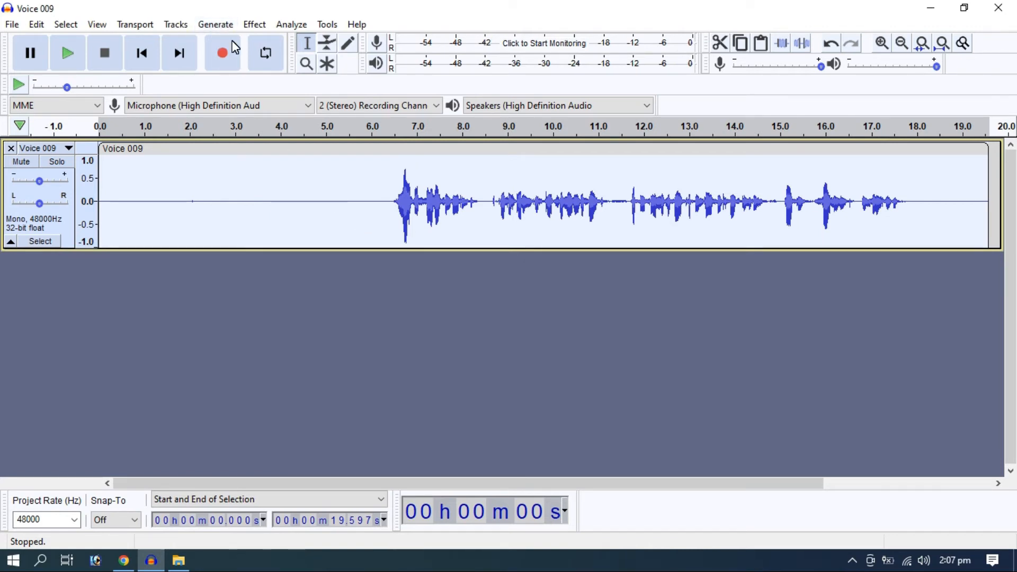
# Apply a Hard Limit limiter at -4.00 dB with 0.00 dB input gain, 10 ms hold and no make-up gain
pyautogui.click(255, 25)
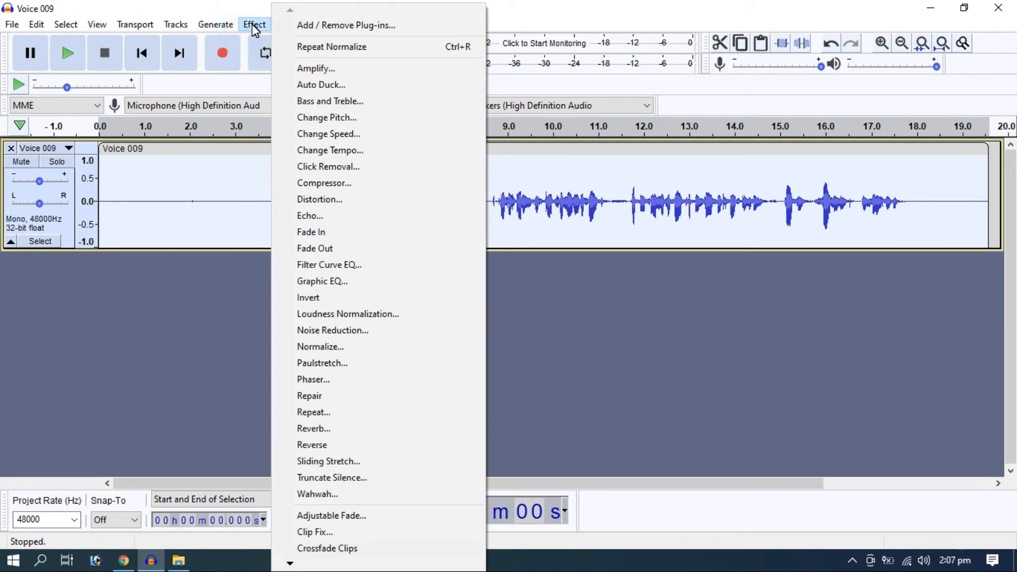
pyautogui.click(290, 565)
pyautogui.click(291, 565)
pyautogui.click(291, 565)
pyautogui.click(290, 564)
pyautogui.click(291, 565)
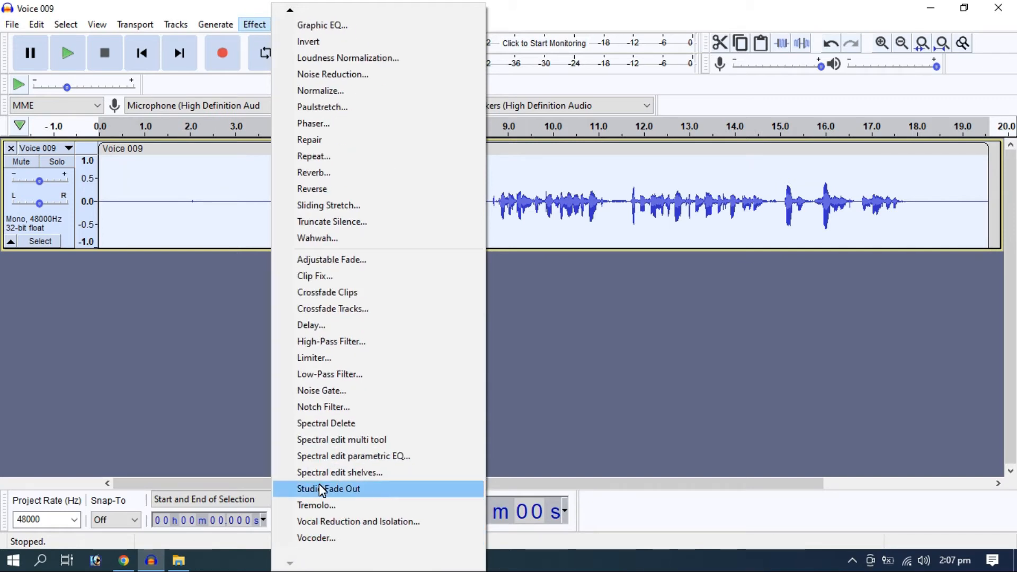
pyautogui.click(328, 358)
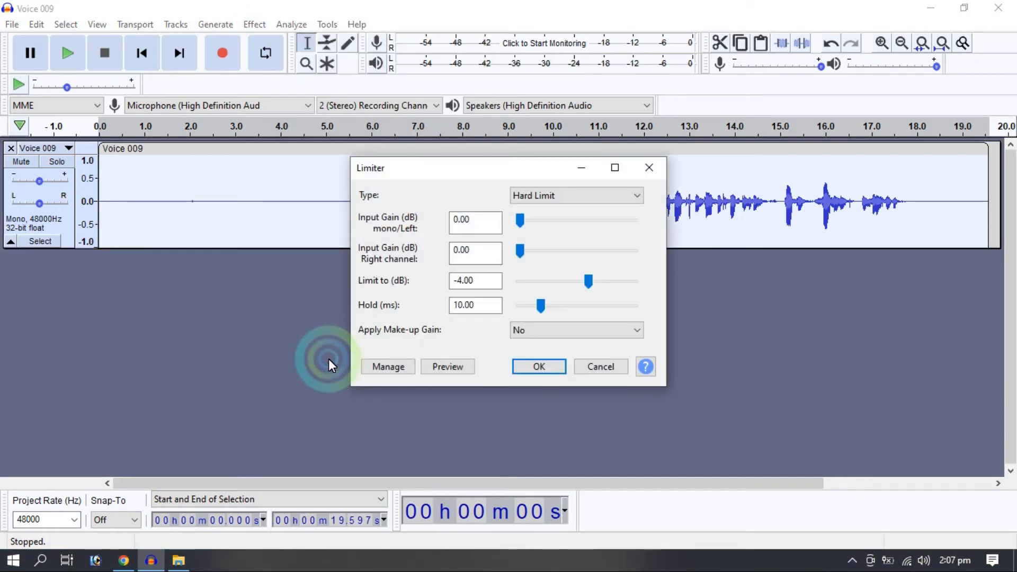
pyautogui.click(583, 198)
pyautogui.click(557, 222)
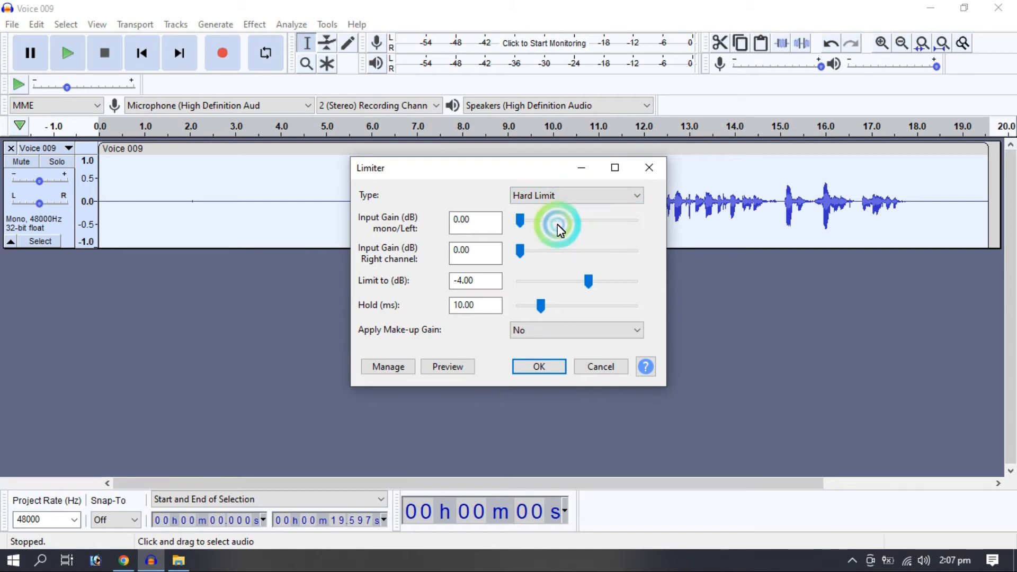
pyautogui.click(555, 366)
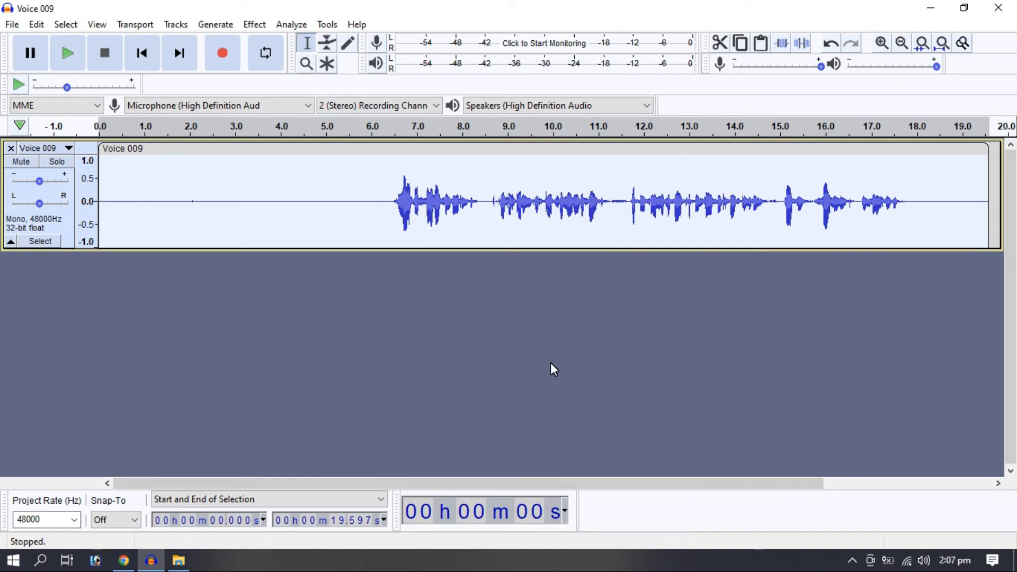
# Normalize the limited track again to a -0.9 dB peak amplitude with DC offset removal
pyautogui.click(255, 24)
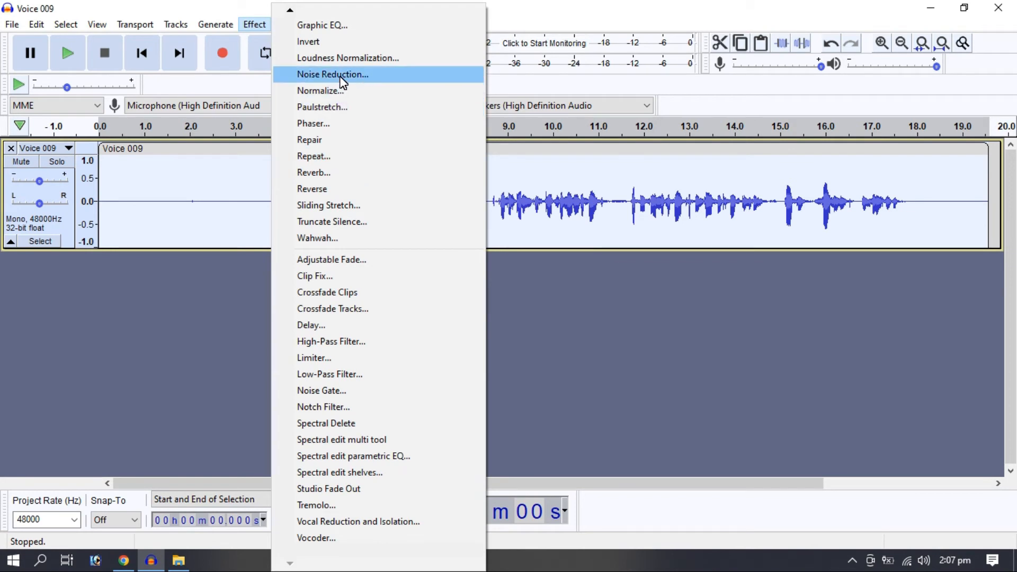
pyautogui.click(339, 91)
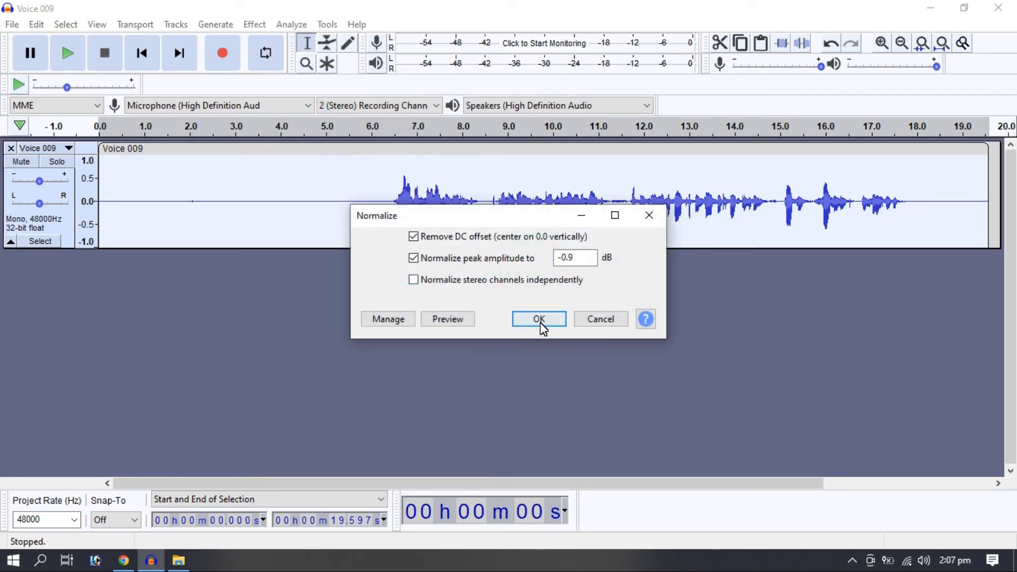
pyautogui.click(540, 320)
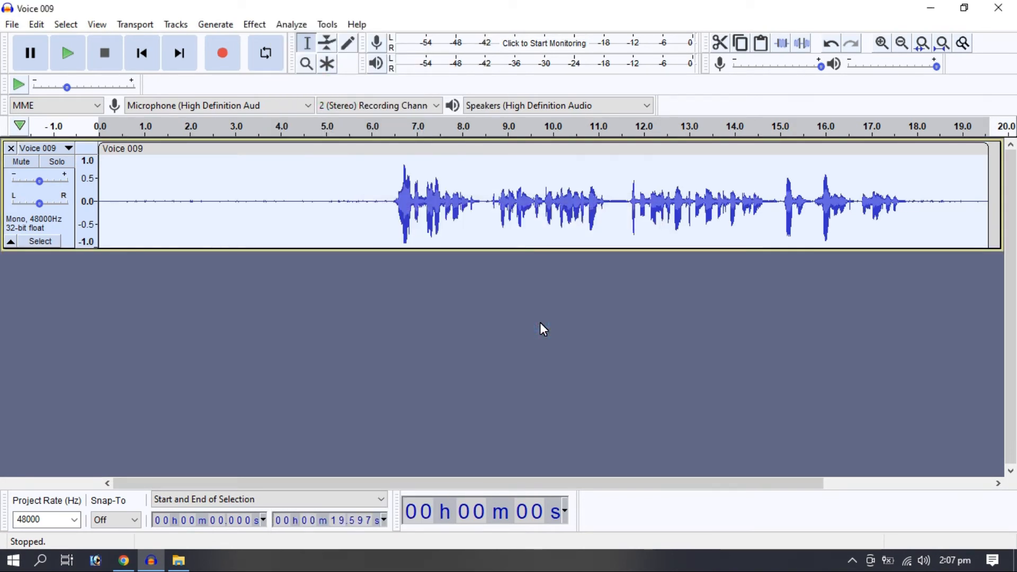
# Play the processed track from about 5 seconds, just before the speech begins
pyautogui.click(394, 208)
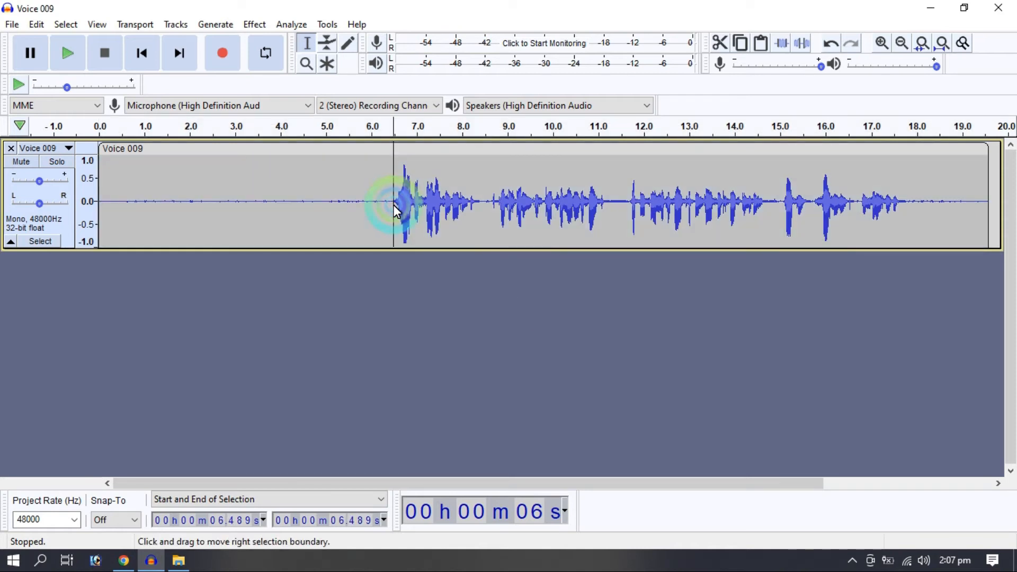
pyautogui.click(103, 181)
pyautogui.moveTo(106, 169); pyautogui.dragTo(93, 167)
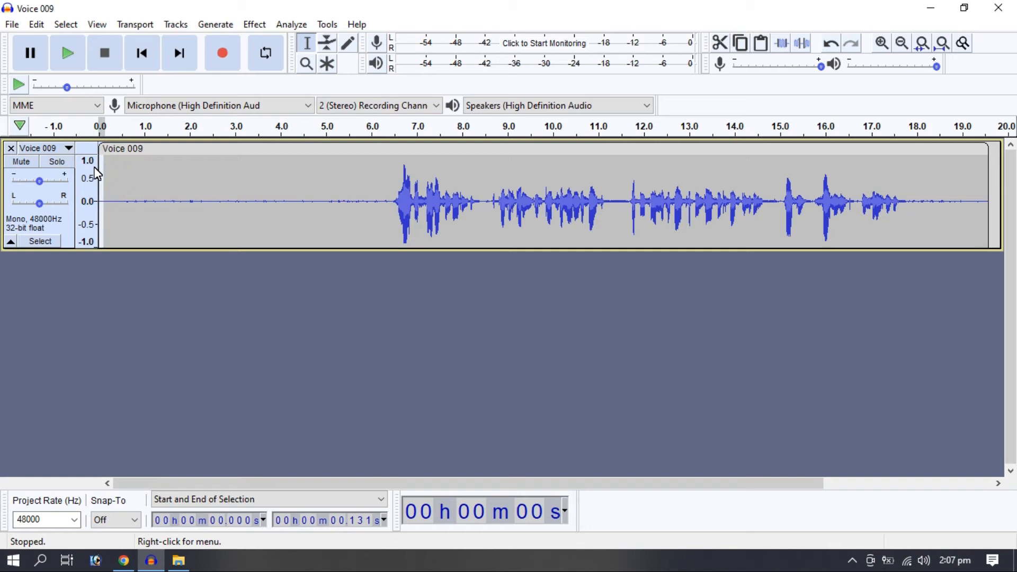
pyautogui.click(324, 170)
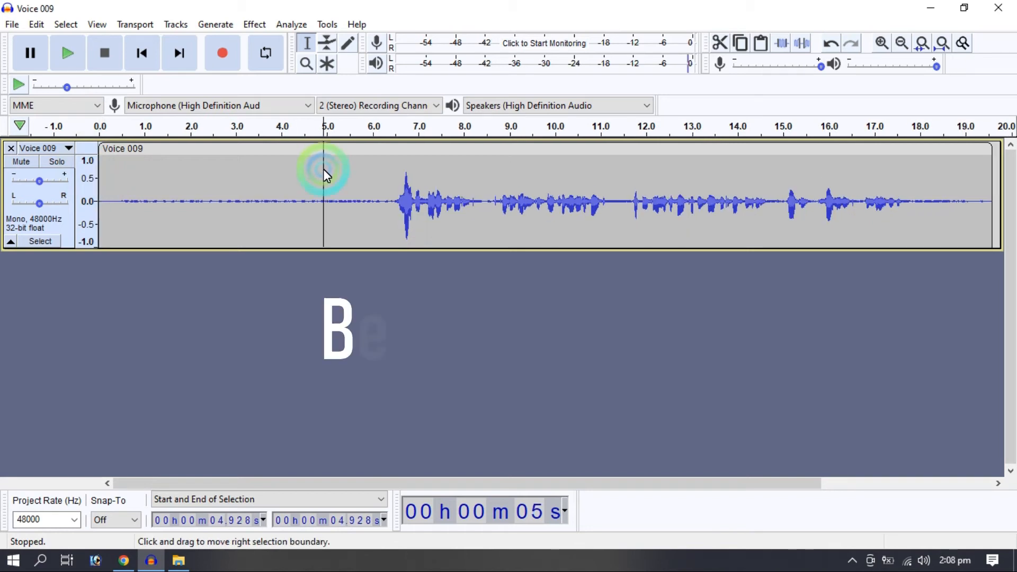
pyautogui.press('space')
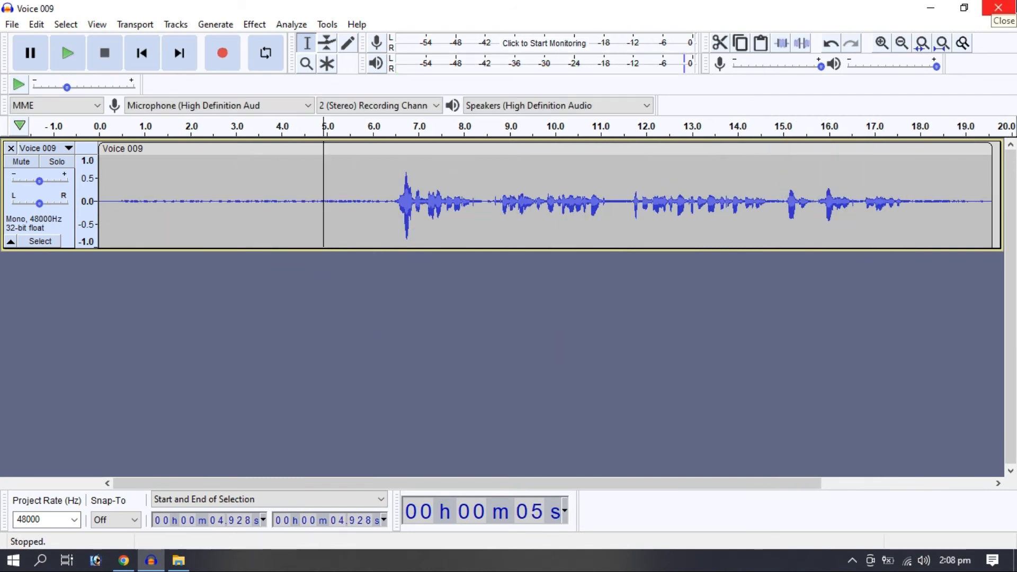
# Close the Voice 009 project without saving the changes
pyautogui.click(999, 7)
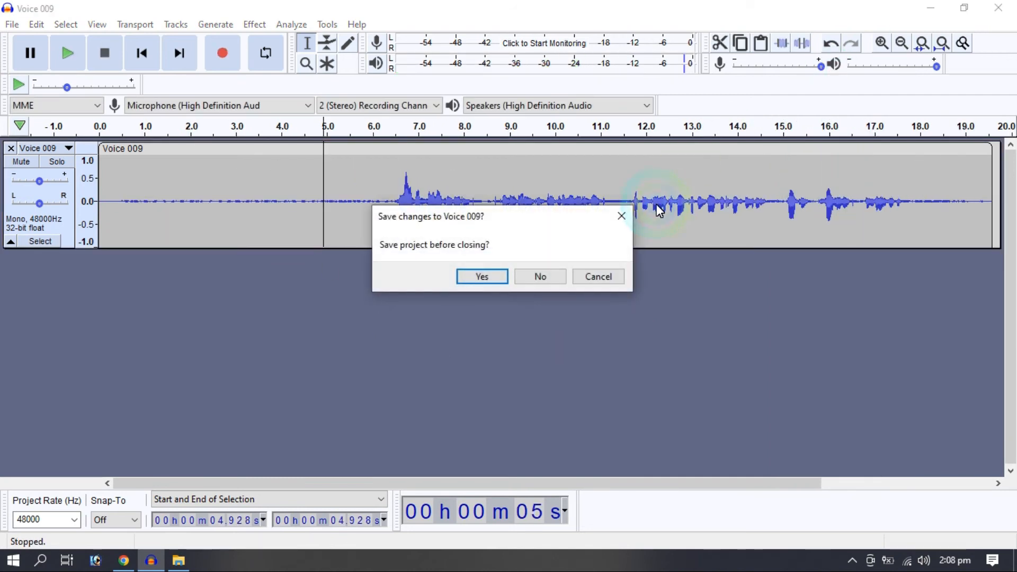
pyautogui.click(542, 277)
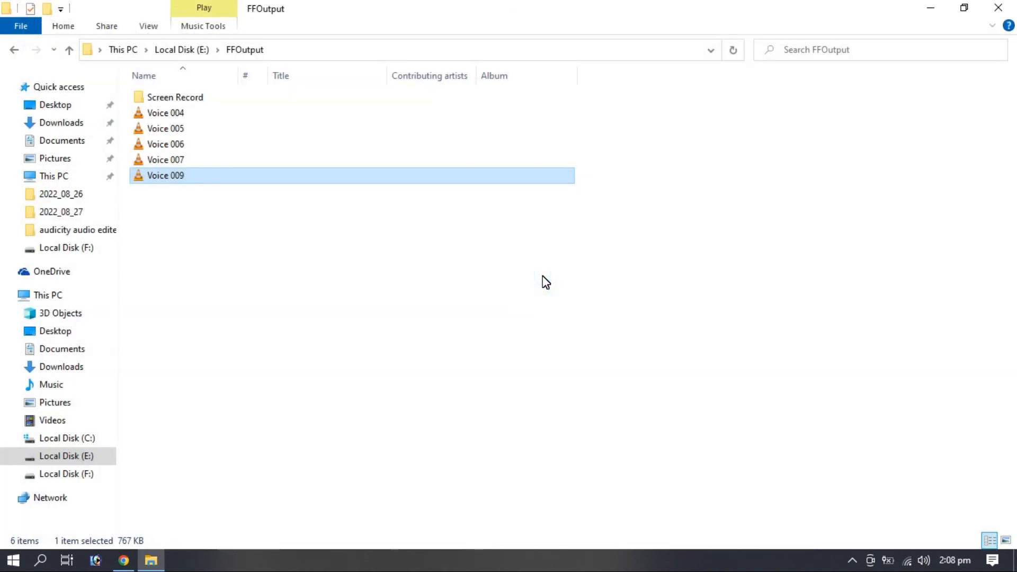